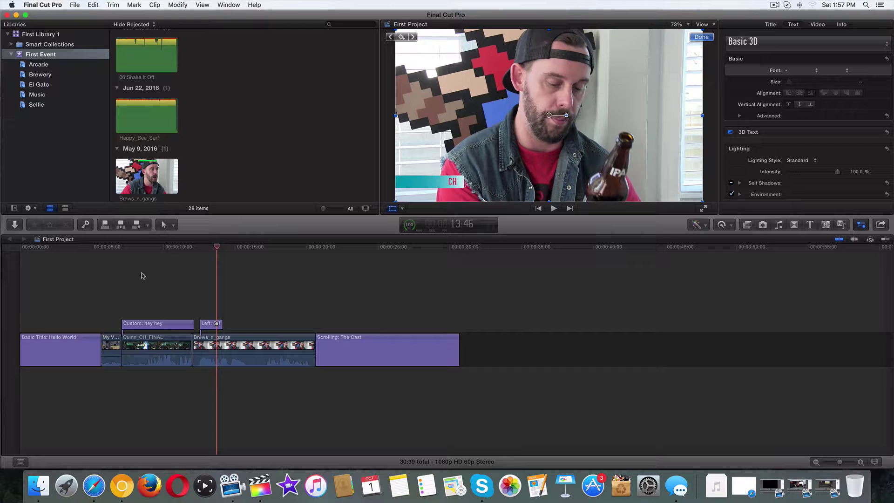
Park the playhead at 15:39 on the Brews_n_gangs clip in First Project's timeline
{"action": "left_click_drag", "start_coordinate": [218, 247], "coordinate": [245, 249]}
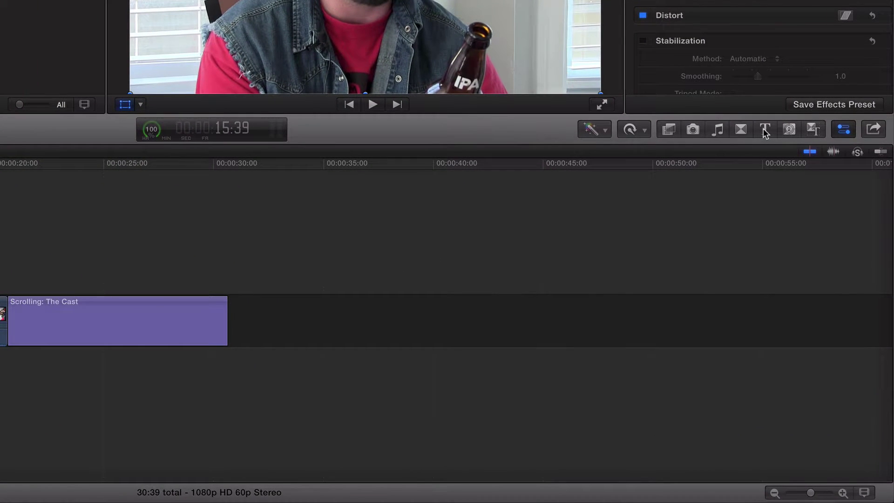
Search the Titles browser for 'cu' to find the Custom title
{"action": "left_click", "coordinate": [765, 130]}
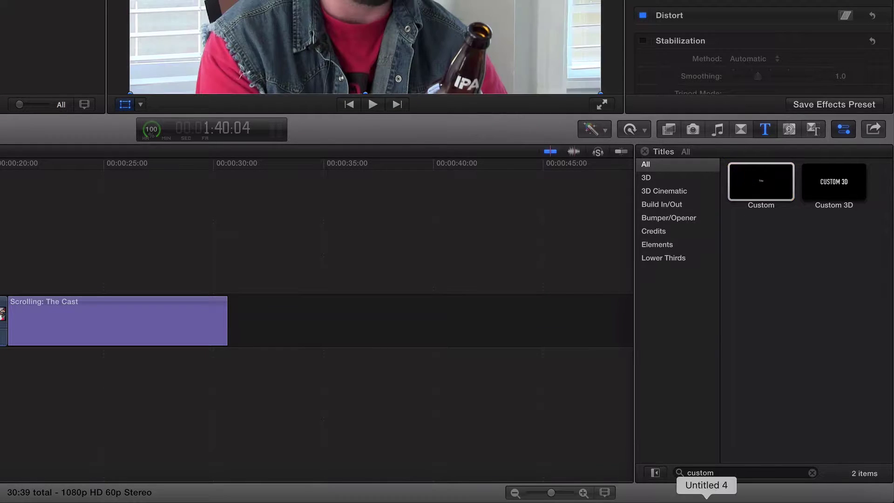
{"action": "left_click_drag", "start_coordinate": [721, 473], "coordinate": [647, 464]}
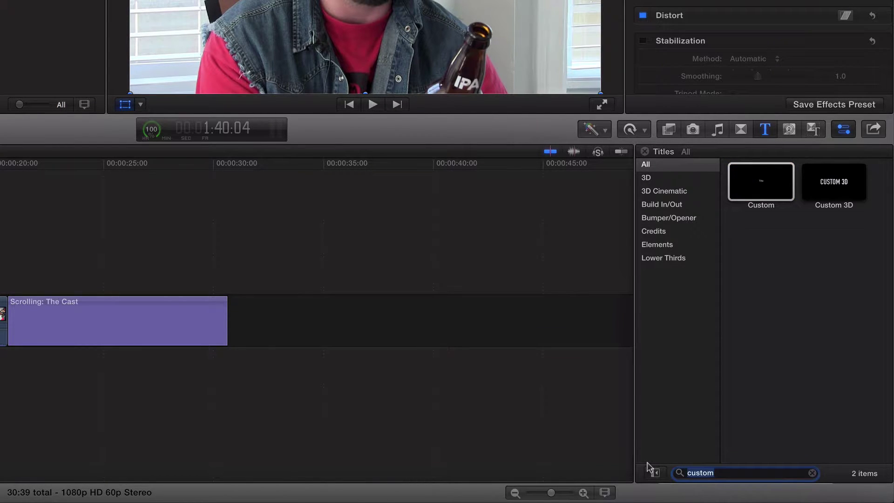
{"action": "type", "text": "cu"}
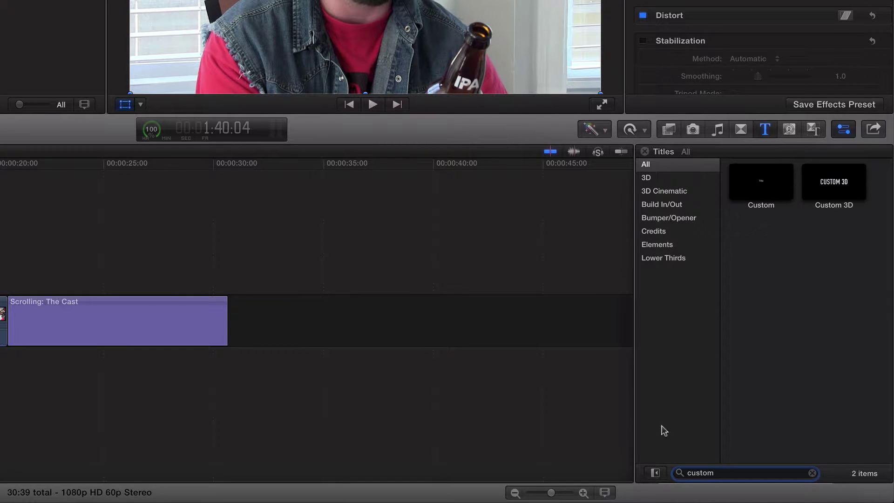
Place the Custom title above Brews_n_gangs, extend its end to 5:10, and select it
{"action": "left_click_drag", "start_coordinate": [765, 183], "coordinate": [0, 282]}
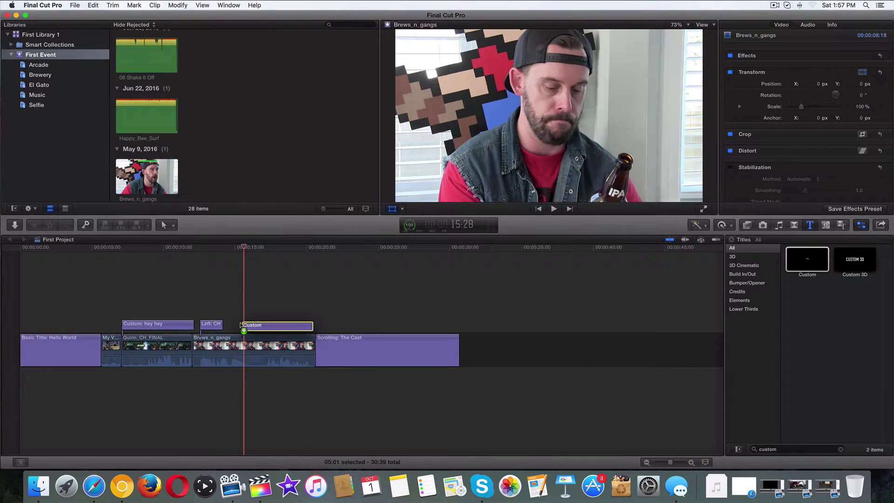
{"action": "left_click_drag", "start_coordinate": [240, 325], "coordinate": [241, 324]}
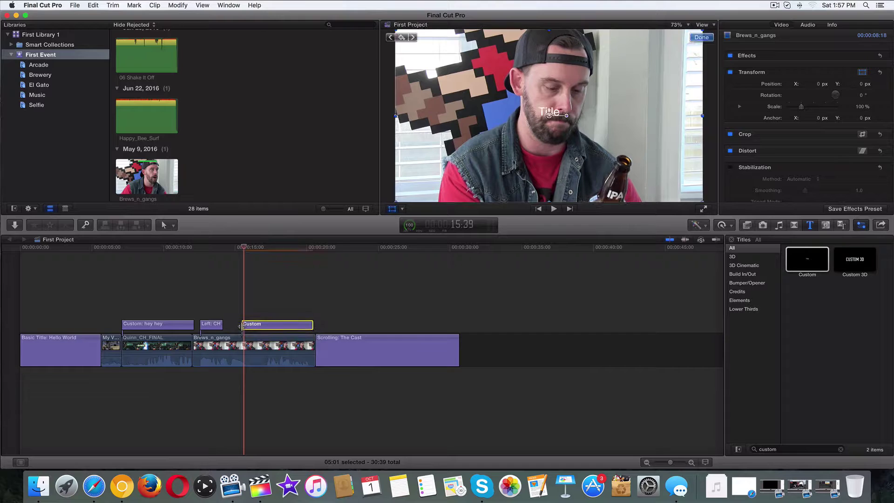
{"action": "left_click_drag", "start_coordinate": [313, 324], "coordinate": [315, 324]}
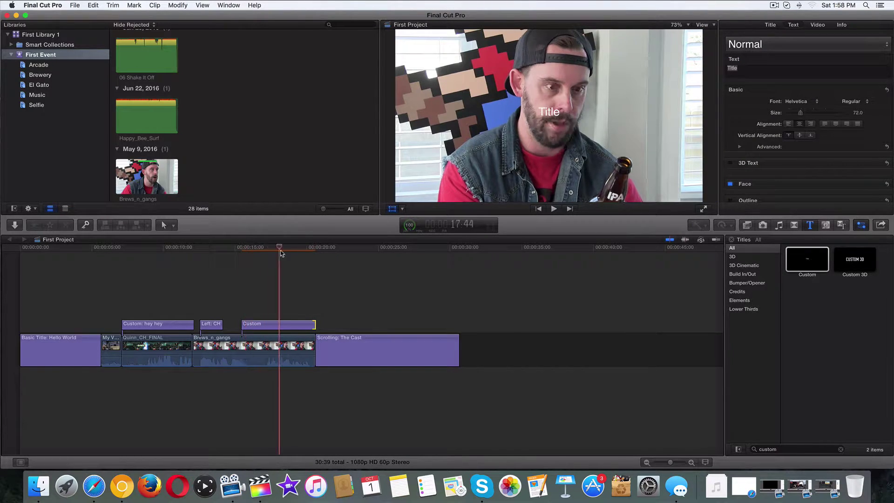
{"action": "left_click", "coordinate": [266, 326]}
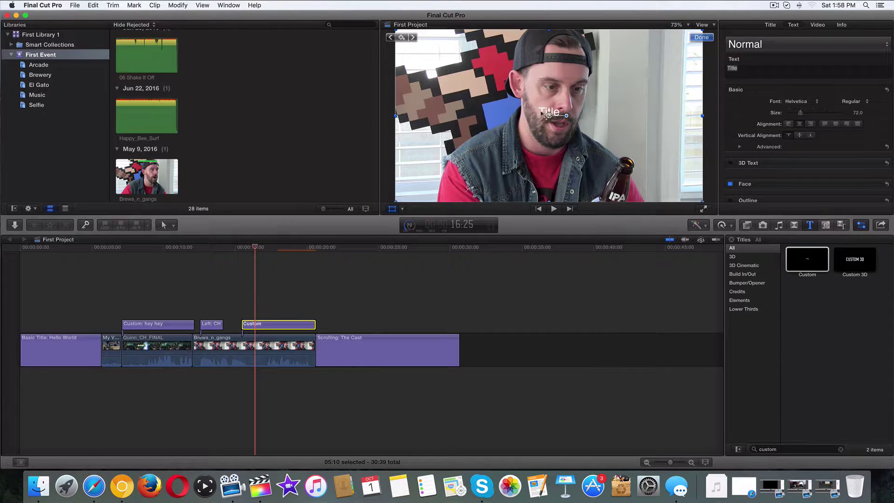
Drag the title toward the lower left of the frame and select its 'Title' placeholder text
{"action": "left_click", "coordinate": [391, 210]}
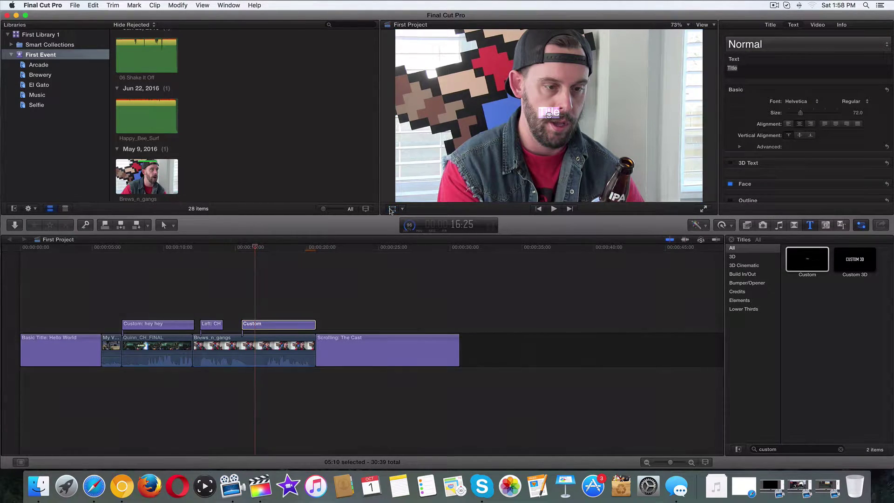
{"action": "left_click_drag", "start_coordinate": [549, 115], "coordinate": [437, 174]}
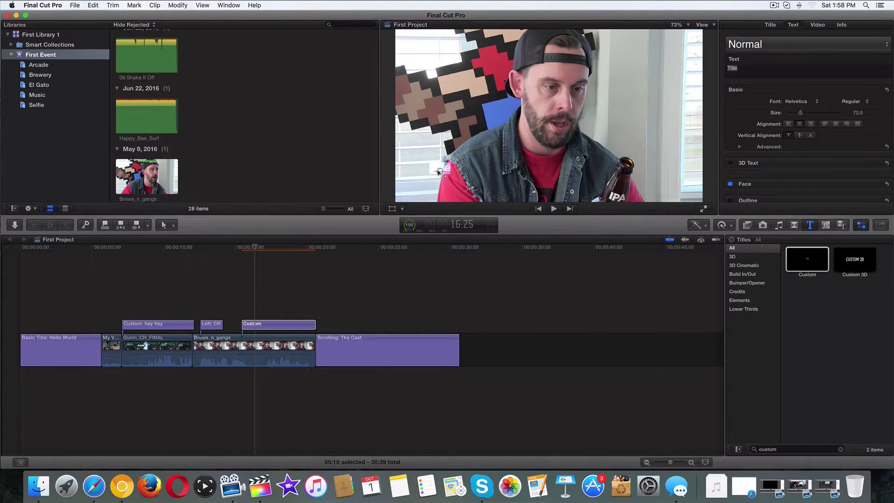
{"action": "left_click", "coordinate": [393, 209]}
{"action": "left_click_drag", "start_coordinate": [435, 171], "coordinate": [437, 168]}
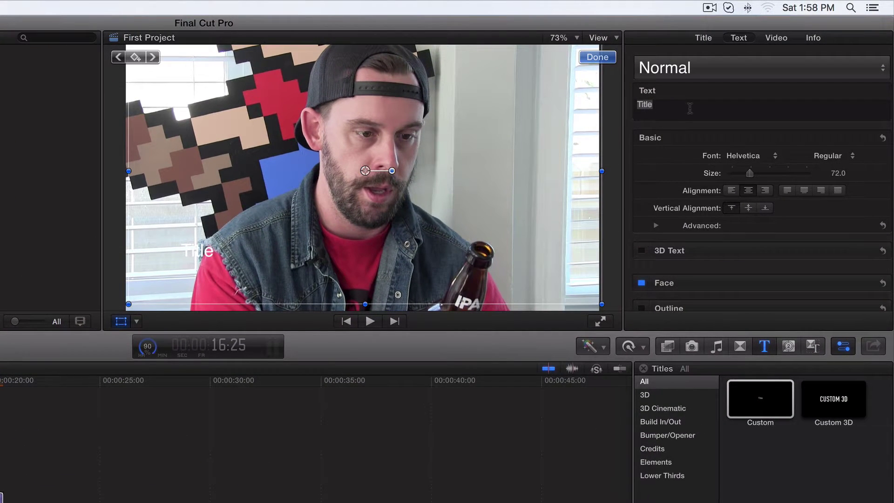
{"action": "left_click_drag", "start_coordinate": [675, 106], "coordinate": [620, 104]}
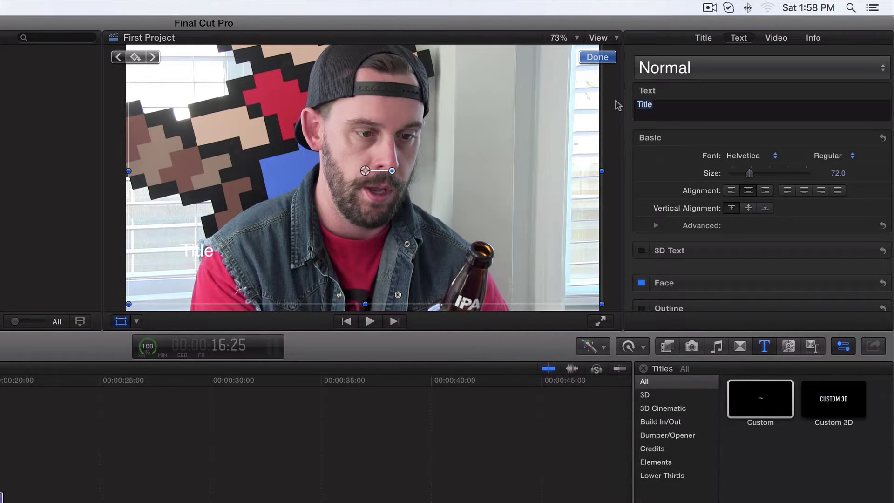
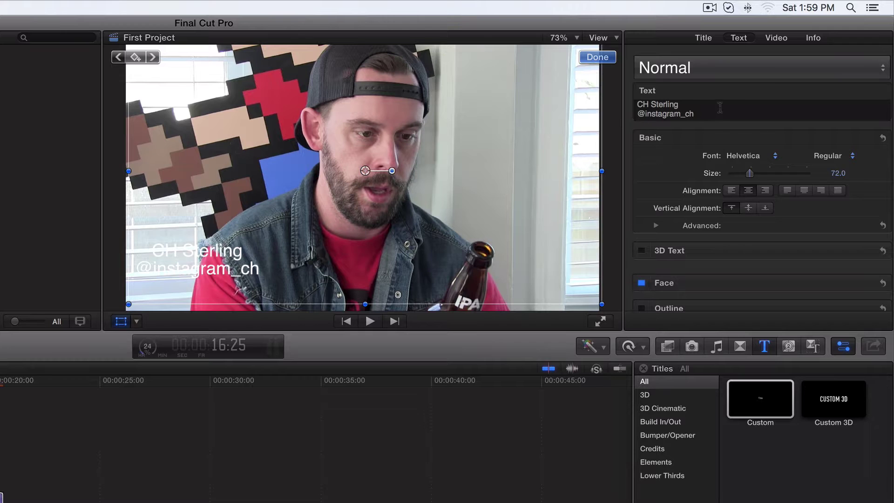
{"action": "left_click_drag", "start_coordinate": [713, 114], "coordinate": [623, 97]}
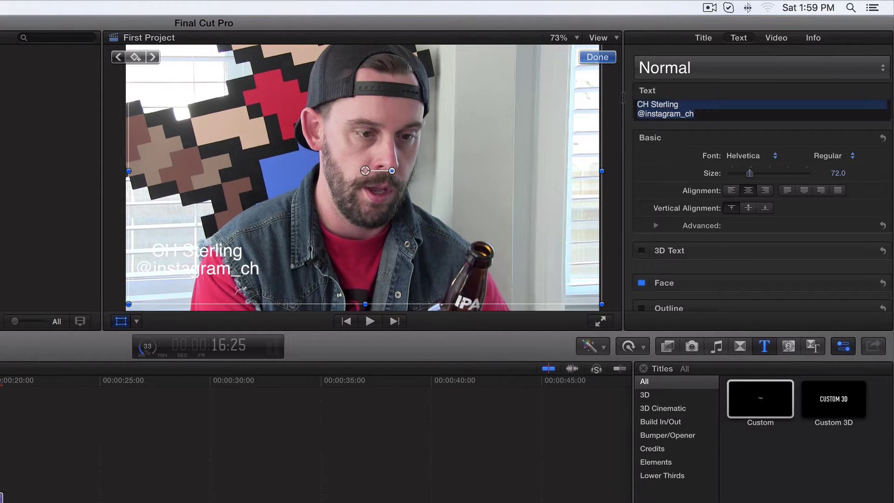
Left-align both lines, nudge the title further left and down, and expand the Face settings
{"action": "left_click", "coordinate": [731, 191]}
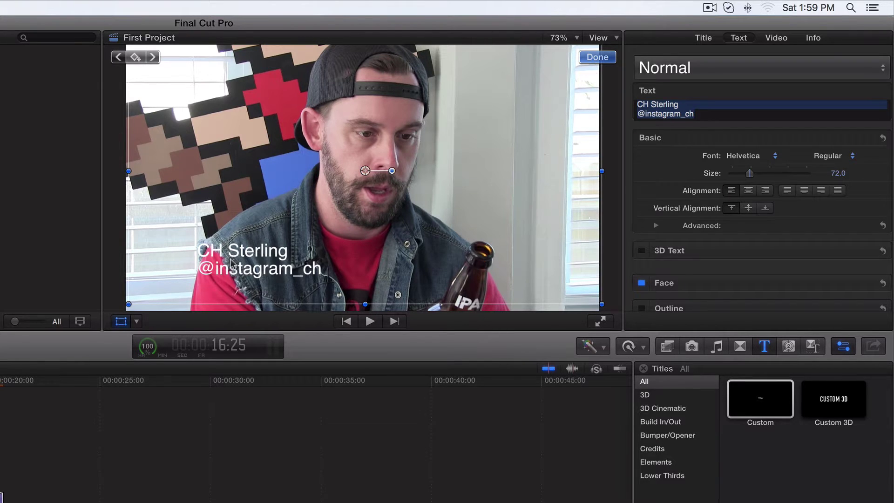
{"action": "left_click_drag", "start_coordinate": [226, 259], "coordinate": [202, 257]}
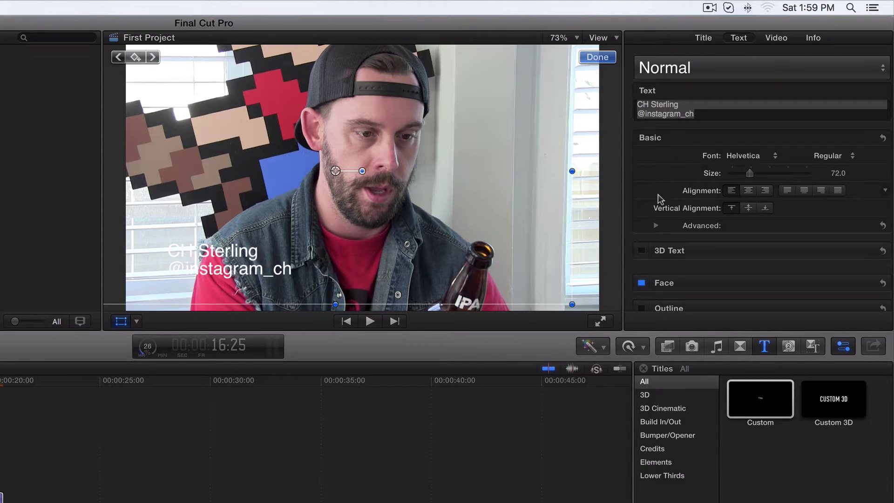
{"action": "scroll", "coordinate": [662, 200], "scroll_direction": "down", "scroll_amount": 3}
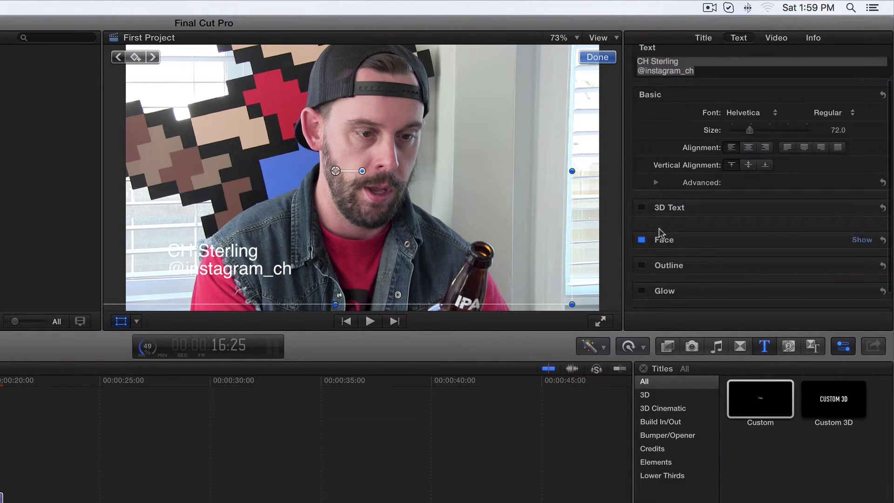
{"action": "left_click", "coordinate": [859, 241]}
{"action": "scroll", "coordinate": [759, 235], "scroll_direction": "down", "scroll_amount": 4}
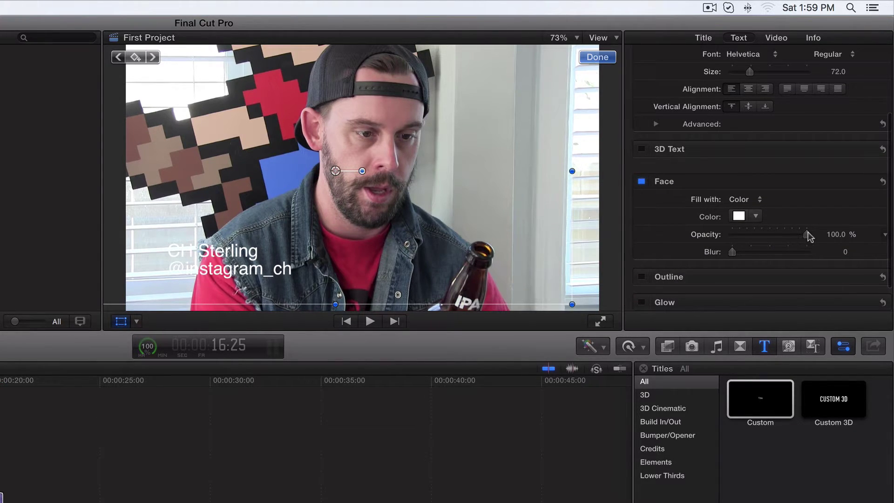
{"action": "scroll", "coordinate": [727, 228], "scroll_direction": "down", "scroll_amount": 2}
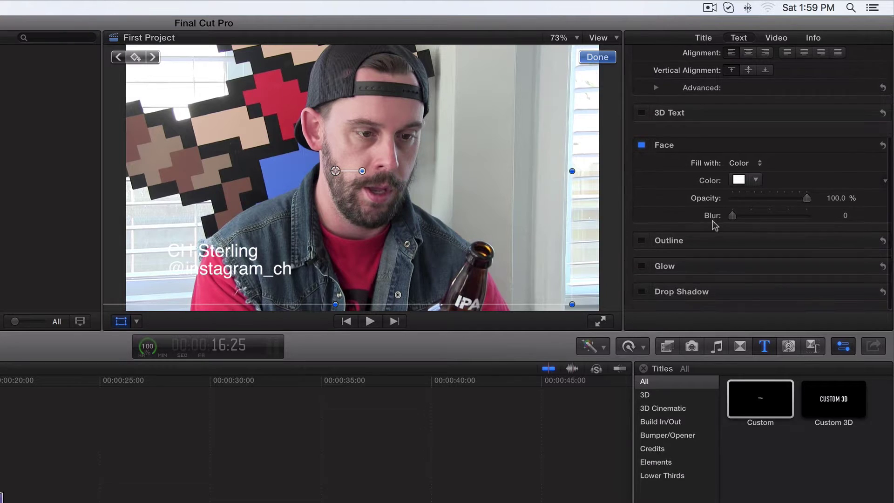
Enable the text outline and set its colour to a near-black dark red
{"action": "left_click", "coordinate": [642, 244]}
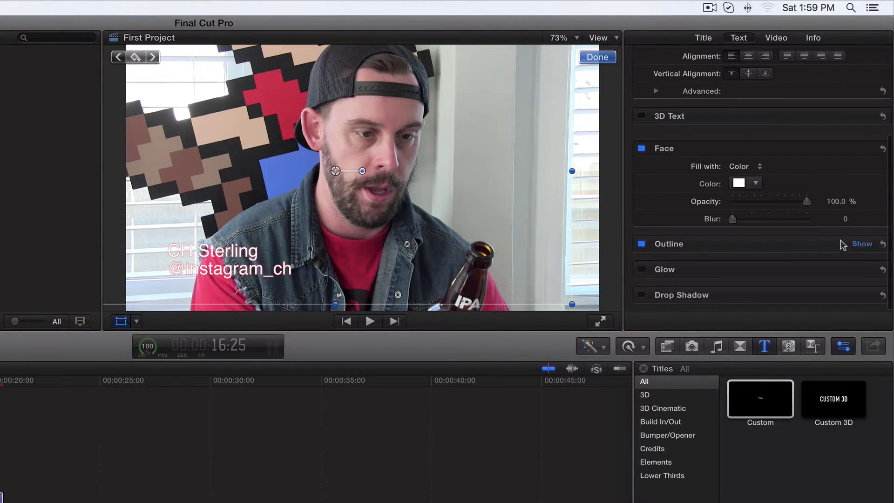
{"action": "left_click", "coordinate": [862, 244]}
{"action": "scroll", "coordinate": [745, 228], "scroll_direction": "down", "scroll_amount": 4}
{"action": "left_click", "coordinate": [754, 214]}
{"action": "left_click_drag", "start_coordinate": [792, 229], "coordinate": [844, 229]}
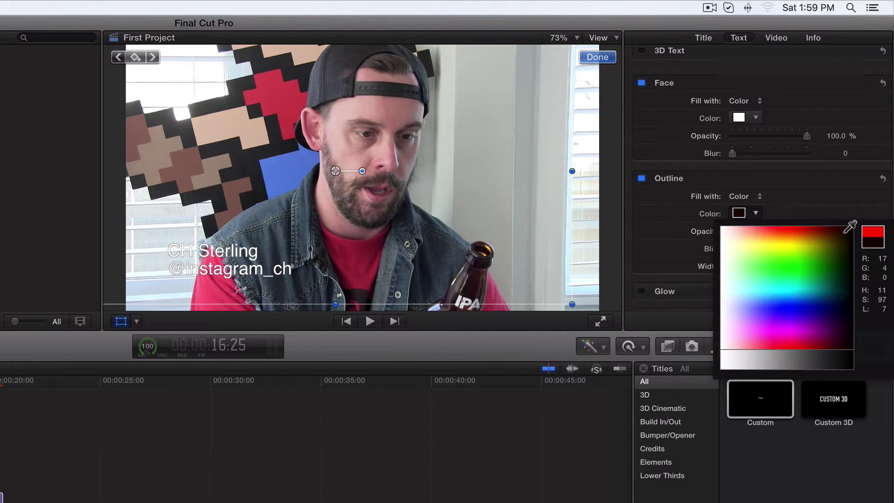
{"action": "left_click", "coordinate": [843, 232]}
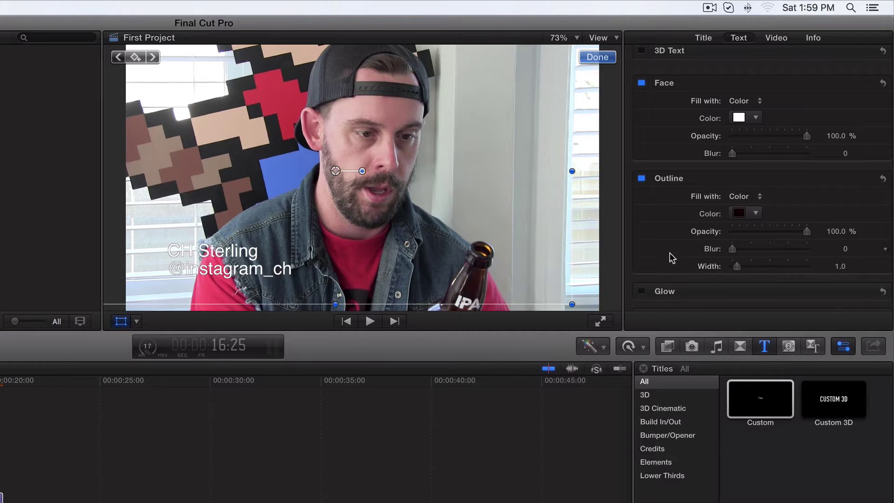
{"action": "scroll", "coordinate": [670, 252], "scroll_direction": "down", "scroll_amount": 1}
{"action": "left_click_drag", "start_coordinate": [740, 246], "coordinate": [757, 247]}
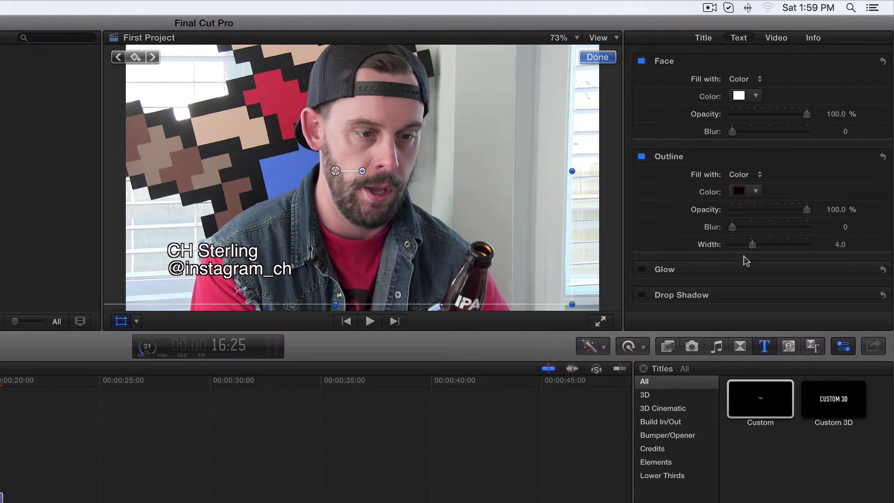
{"action": "left_click_drag", "start_coordinate": [753, 246], "coordinate": [747, 247]}
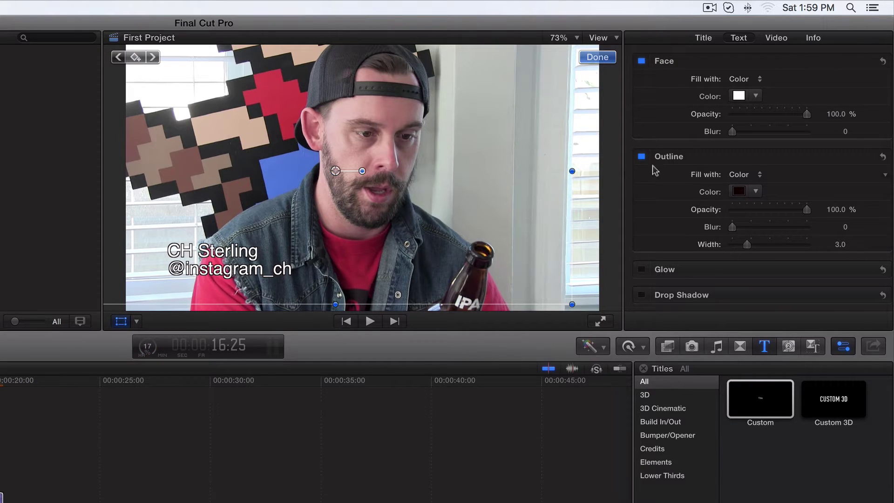
{"action": "scroll", "coordinate": [670, 155], "scroll_direction": "up", "scroll_amount": 3}
{"action": "scroll", "coordinate": [670, 154], "scroll_direction": "up", "scroll_amount": 3}
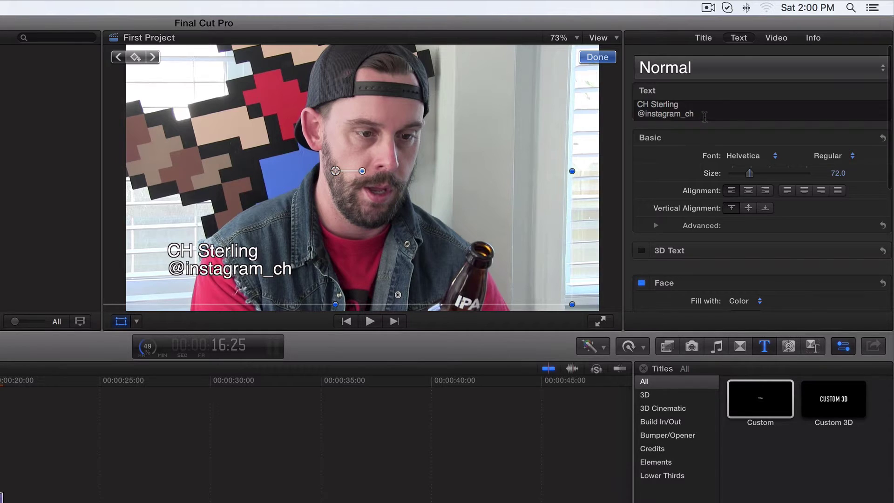
{"action": "left_click_drag", "start_coordinate": [703, 116], "coordinate": [646, 116]}
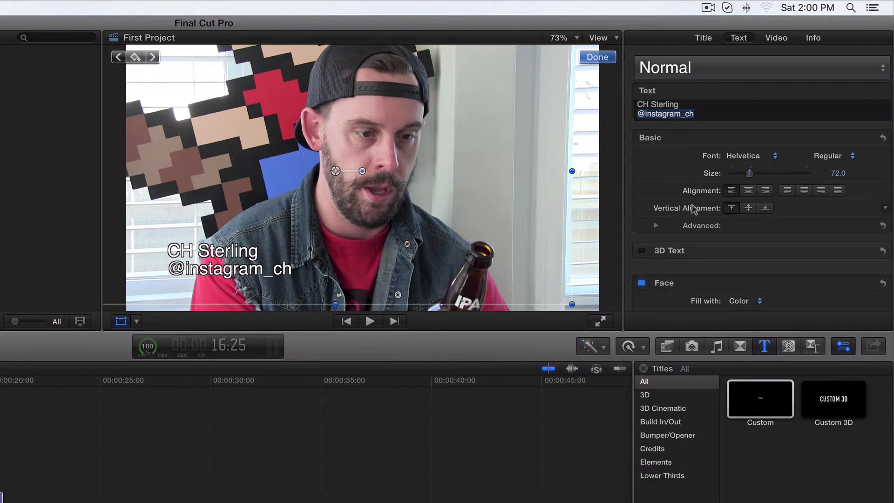
{"action": "mouse_move", "coordinate": [750, 175]}
{"action": "left_mouse_down"}
{"action": "mouse_move", "coordinate": [762, 177]}
{"action": "mouse_move", "coordinate": [744, 175]}
{"action": "left_mouse_up"}
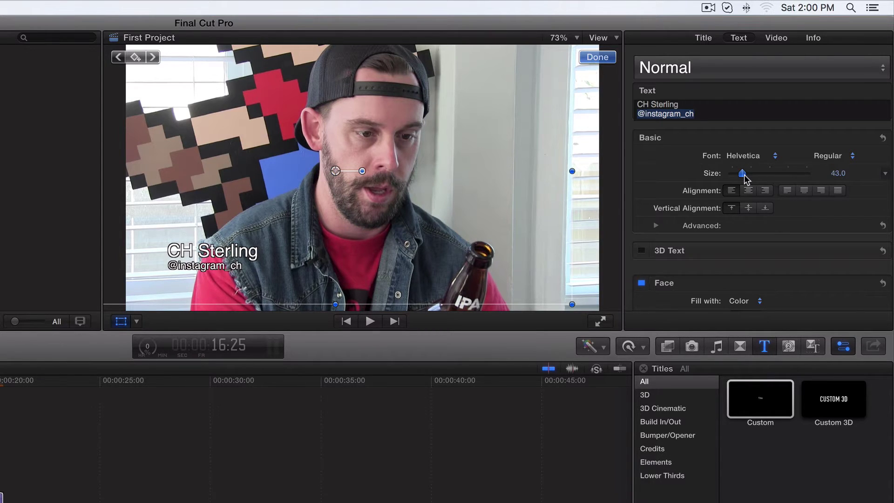
{"action": "scroll", "coordinate": [740, 201], "scroll_direction": "down", "scroll_amount": 3}
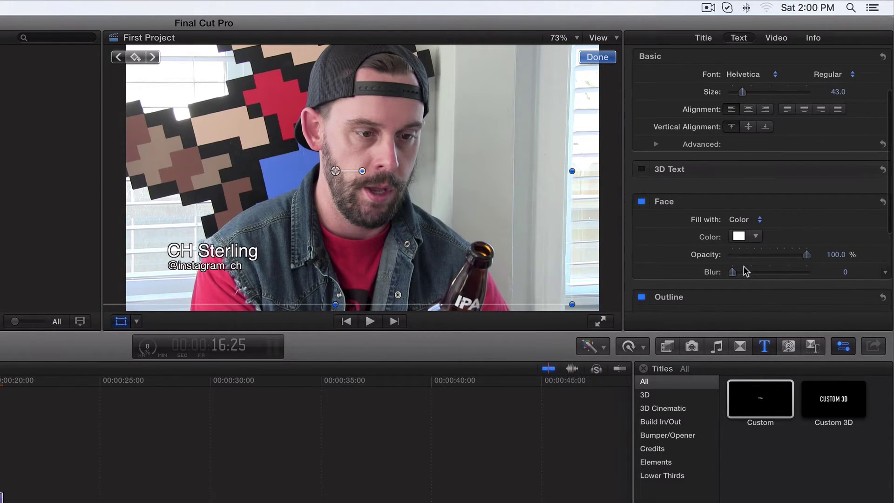
{"action": "left_click", "coordinate": [754, 237]}
{"action": "left_click_drag", "start_coordinate": [773, 261], "coordinate": [775, 309]}
{"action": "scroll", "coordinate": [709, 254], "scroll_direction": "down", "scroll_amount": 5}
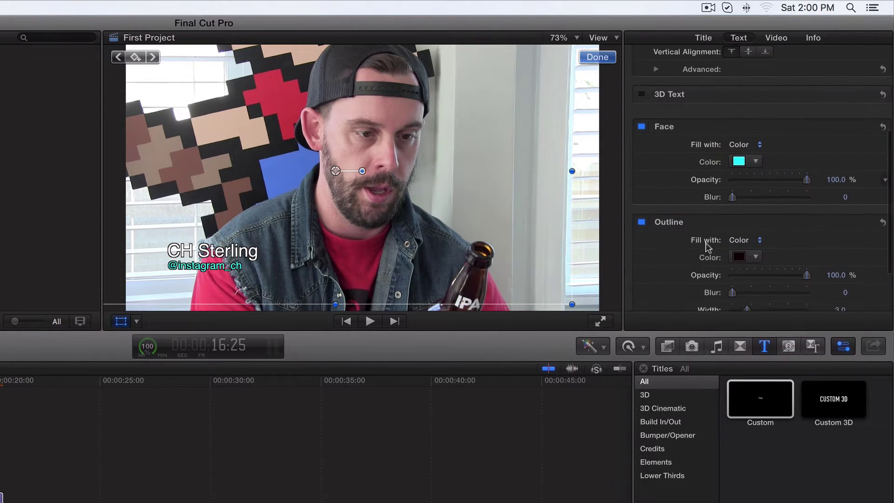
{"action": "scroll", "coordinate": [677, 169], "scroll_direction": "down", "scroll_amount": 4}
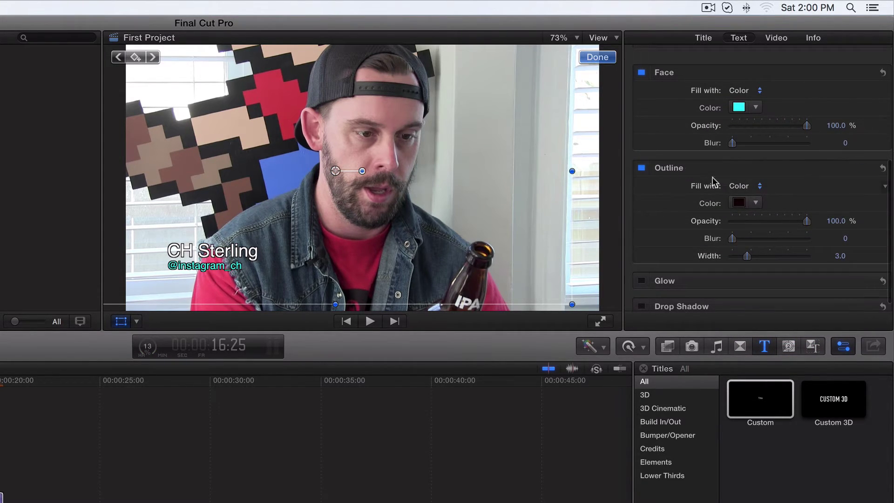
{"action": "scroll", "coordinate": [694, 186], "scroll_direction": "down", "scroll_amount": 1}
{"action": "scroll", "coordinate": [708, 110], "scroll_direction": "up", "scroll_amount": 4}
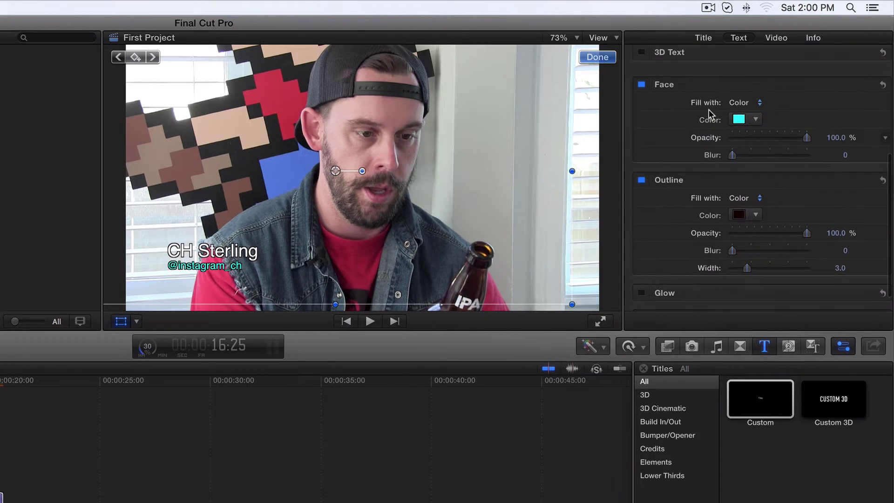
{"action": "left_click", "coordinate": [757, 147]}
{"action": "left_click", "coordinate": [753, 156]}
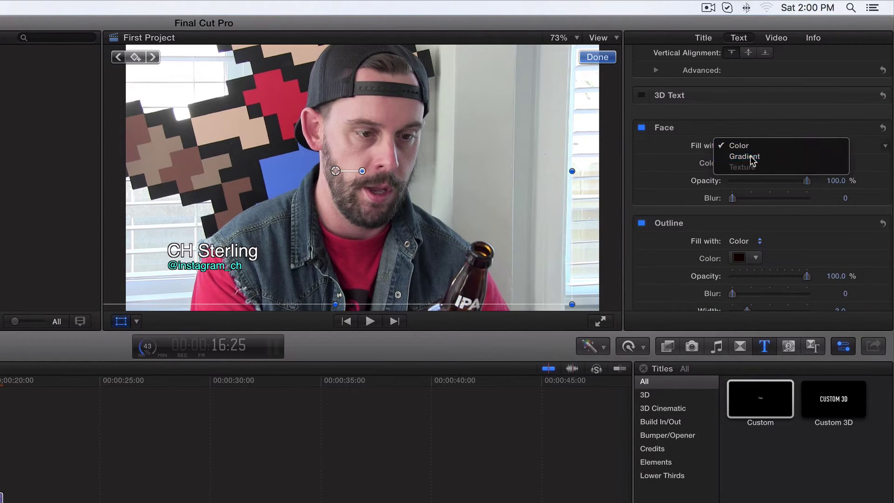
{"action": "left_click", "coordinate": [657, 163]}
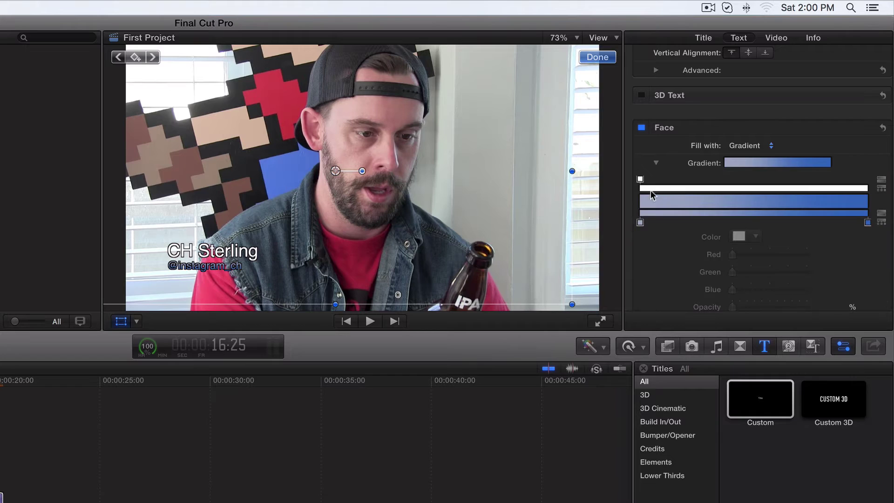
{"action": "mouse_move", "coordinate": [640, 180]}
{"action": "left_mouse_down"}
{"action": "mouse_move", "coordinate": [752, 182]}
{"action": "mouse_move", "coordinate": [637, 182]}
{"action": "left_mouse_up"}
{"action": "left_click_drag", "start_coordinate": [640, 223], "coordinate": [729, 224]}
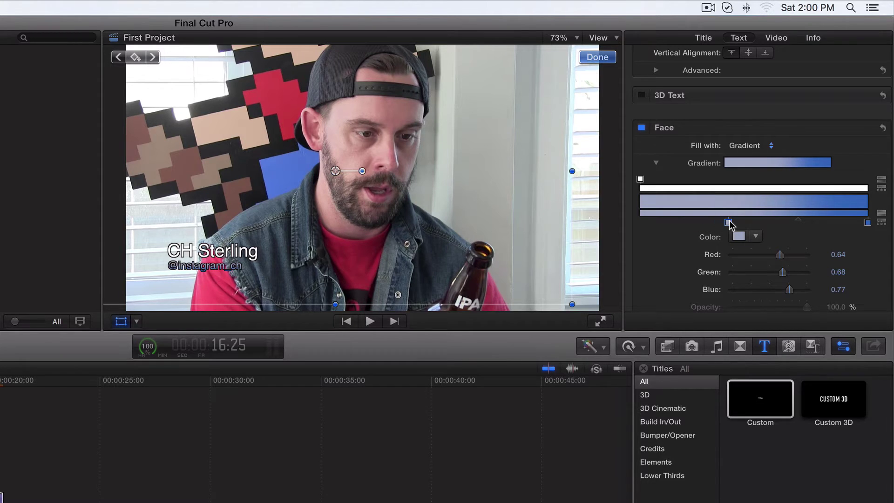
{"action": "left_click_drag", "start_coordinate": [867, 222], "coordinate": [828, 227]}
{"action": "left_click_drag", "start_coordinate": [642, 181], "coordinate": [773, 182]}
{"action": "left_click_drag", "start_coordinate": [728, 224], "coordinate": [650, 224]}
{"action": "left_click_drag", "start_coordinate": [828, 224], "coordinate": [857, 224]}
{"action": "left_click_drag", "start_coordinate": [770, 181], "coordinate": [868, 180]}
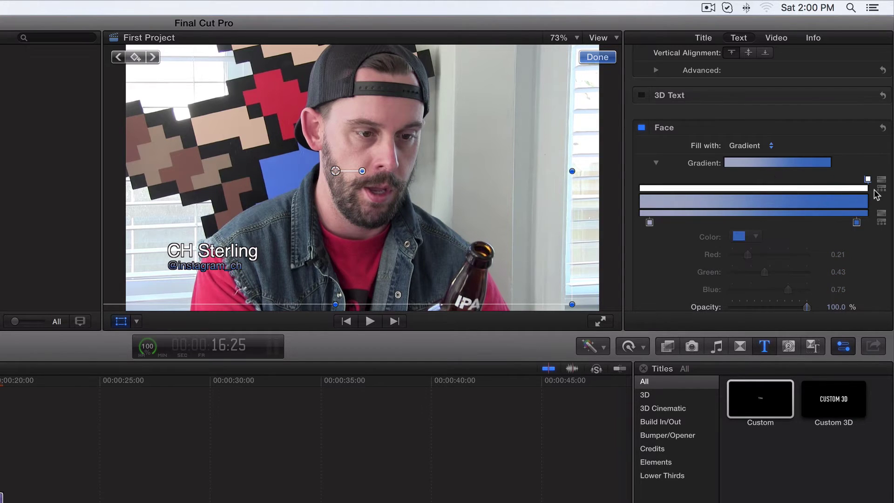
{"action": "left_click", "coordinate": [758, 217]}
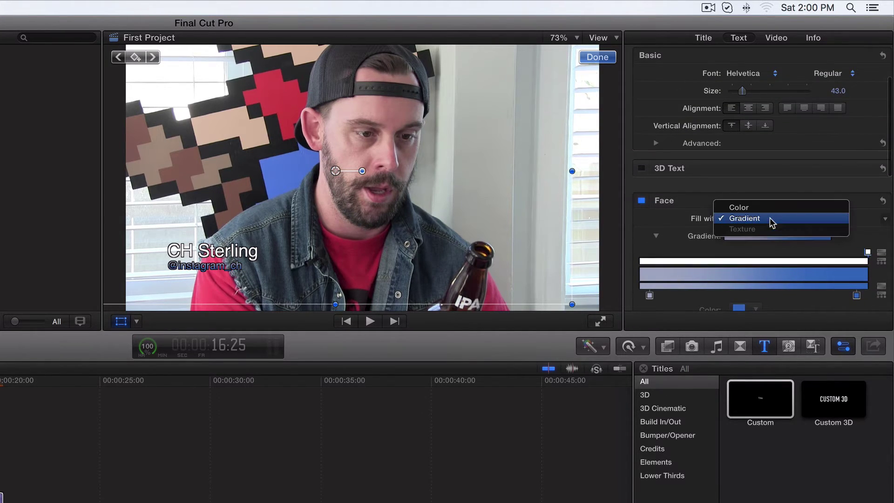
{"action": "left_click", "coordinate": [748, 207]}
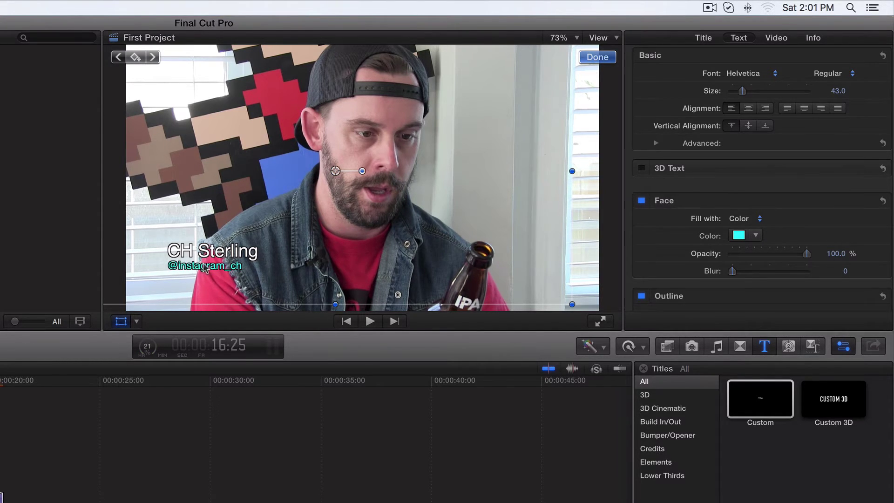
{"action": "scroll", "coordinate": [732, 133], "scroll_direction": "up", "scroll_amount": 4}
{"action": "left_click", "coordinate": [698, 113]}
{"action": "left_click_drag", "start_coordinate": [707, 114], "coordinate": [634, 119]}
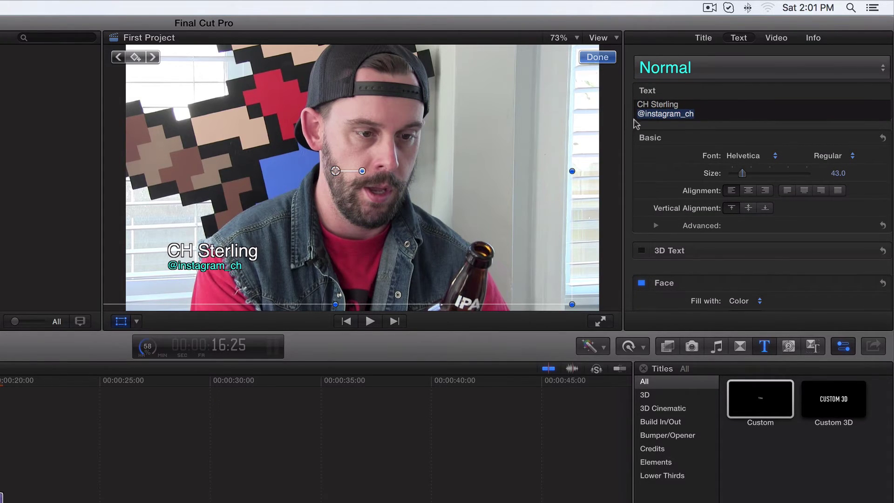
{"action": "left_click", "coordinate": [882, 71]}
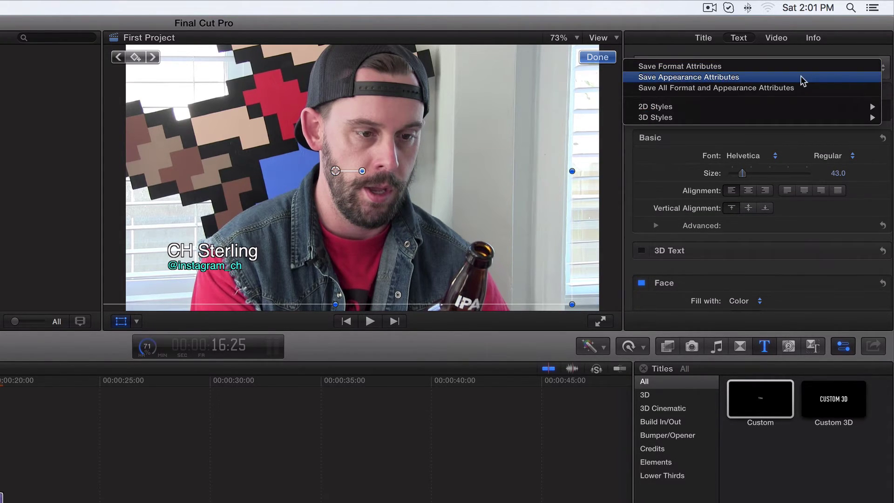
{"action": "left_click", "coordinate": [675, 52]}
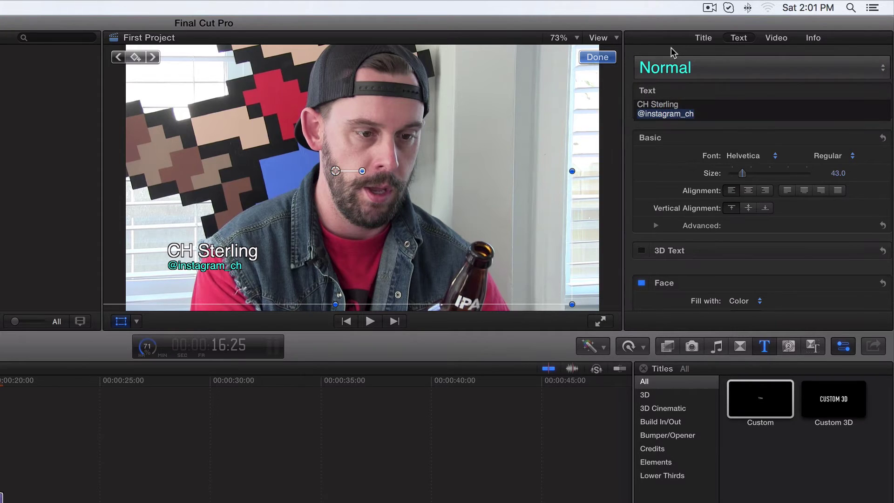
{"action": "left_click", "coordinate": [885, 71]}
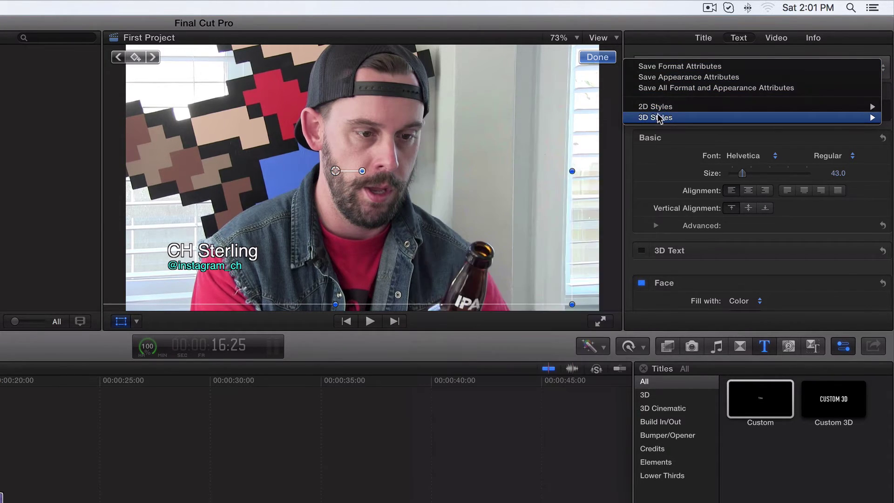
{"action": "mouse_move", "coordinate": [659, 110]}
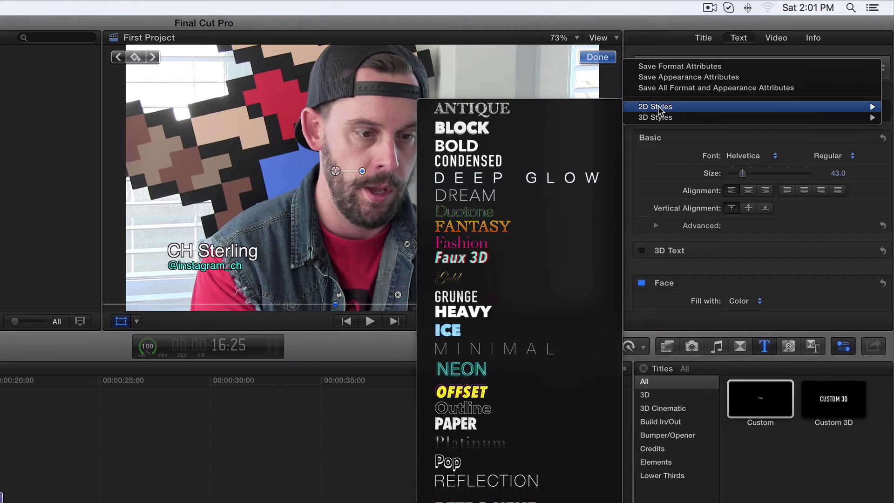
{"action": "left_click", "coordinate": [649, 42]}
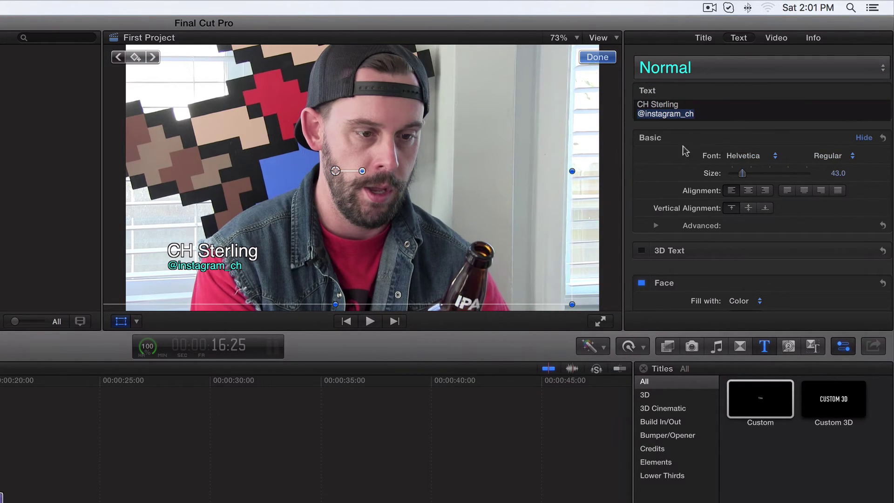
{"action": "left_click", "coordinate": [775, 158]}
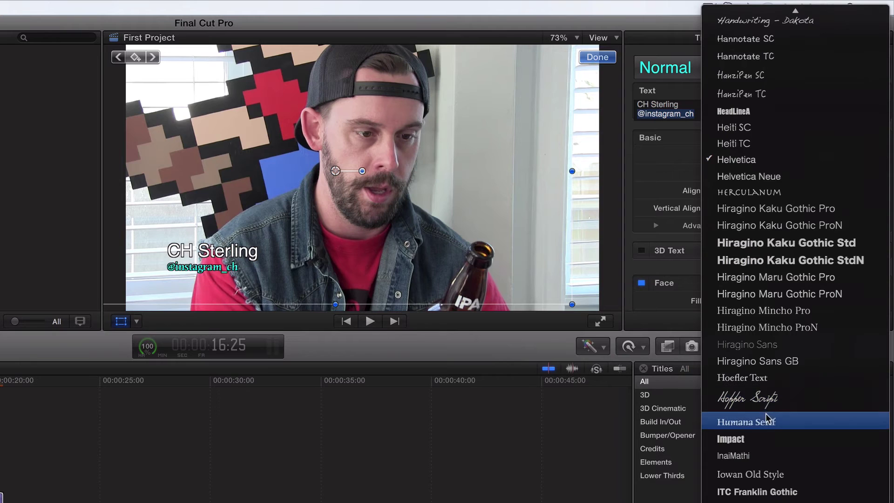
{"action": "left_click", "coordinate": [759, 439]}
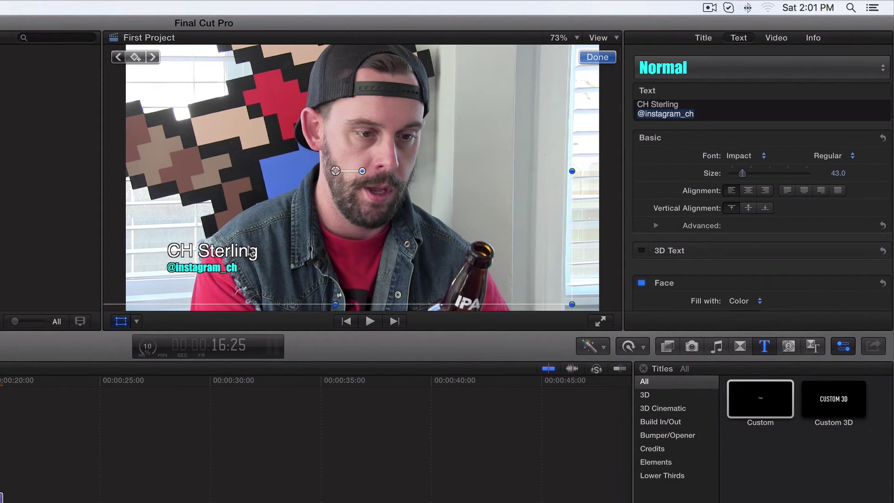
{"action": "left_click_drag", "start_coordinate": [690, 103], "coordinate": [634, 104]}
{"action": "left_click_drag", "start_coordinate": [749, 174], "coordinate": [755, 174]}
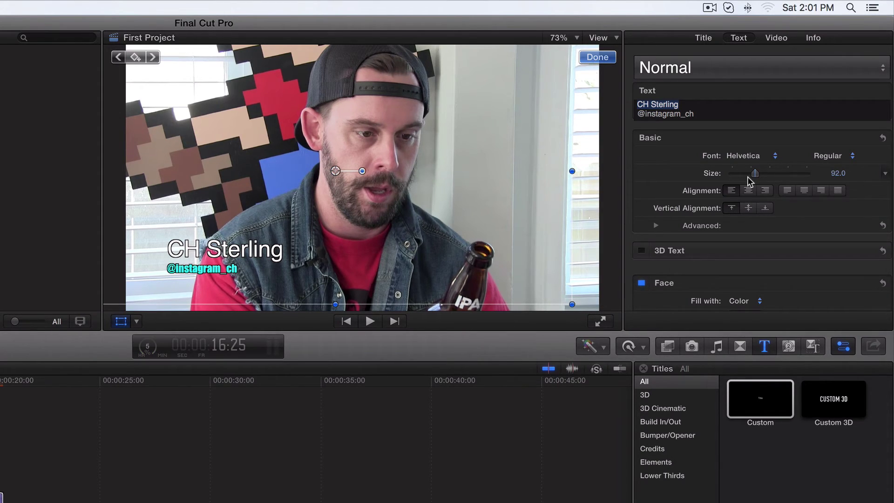
{"action": "left_click", "coordinate": [846, 157]}
{"action": "left_click", "coordinate": [787, 144]}
{"action": "left_click", "coordinate": [774, 155]}
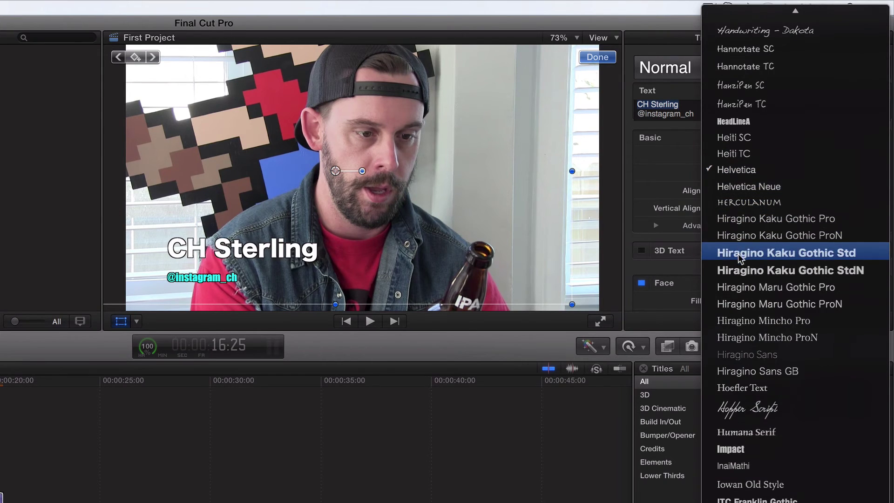
{"action": "scroll", "coordinate": [741, 314], "scroll_direction": "up", "scroll_amount": 2}
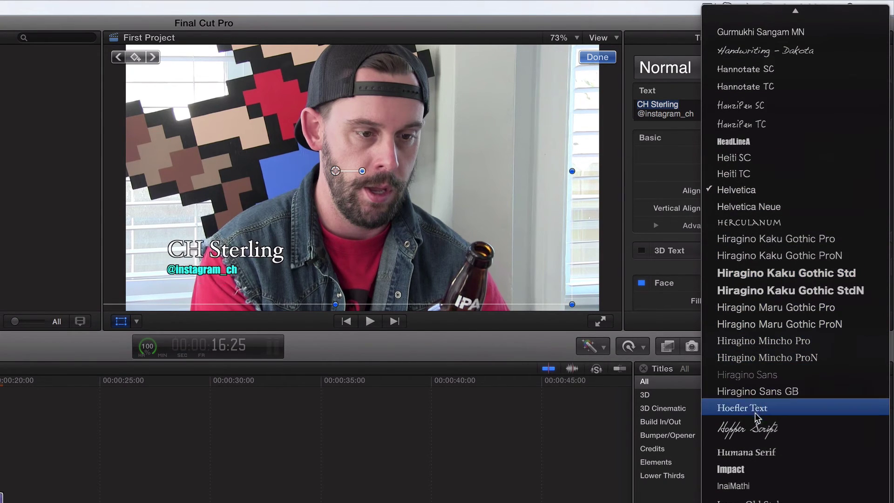
{"action": "scroll", "coordinate": [745, 408], "scroll_direction": "up", "scroll_amount": 1}
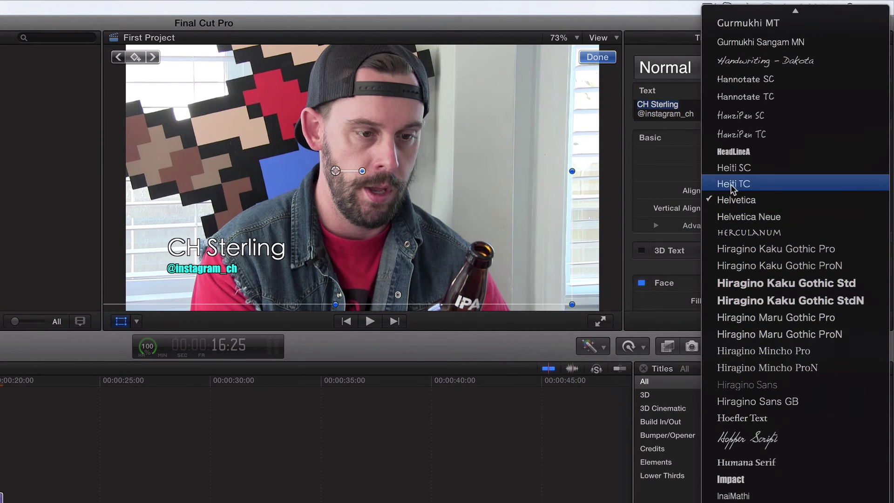
{"action": "left_click", "coordinate": [731, 135]}
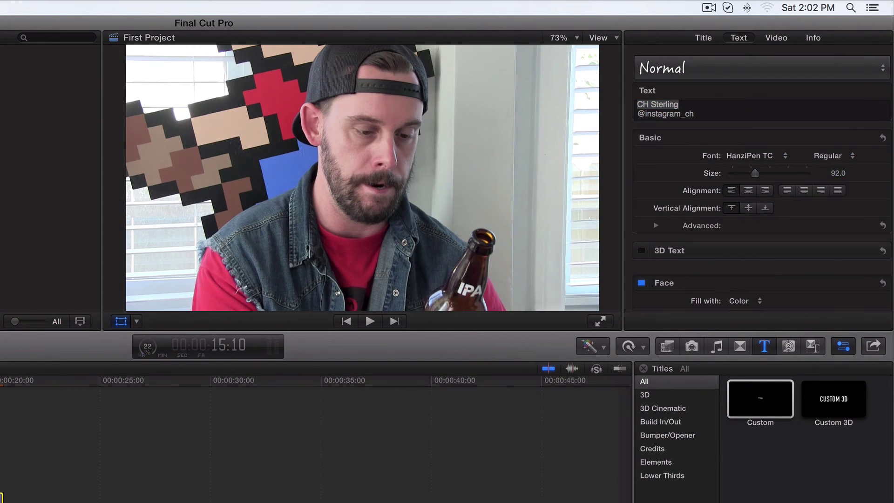
Play back the clip to preview the title, then return the playhead to 18:57
{"action": "left_click", "coordinate": [371, 321]}
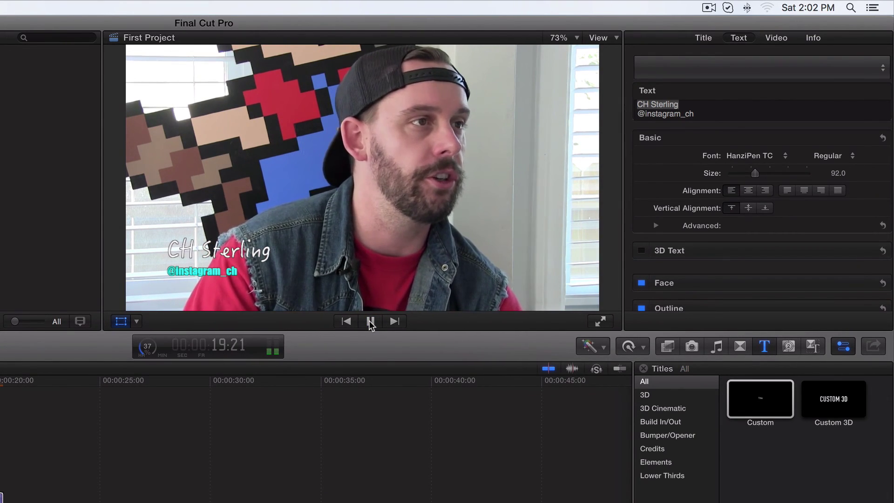
{"action": "left_click", "coordinate": [371, 321]}
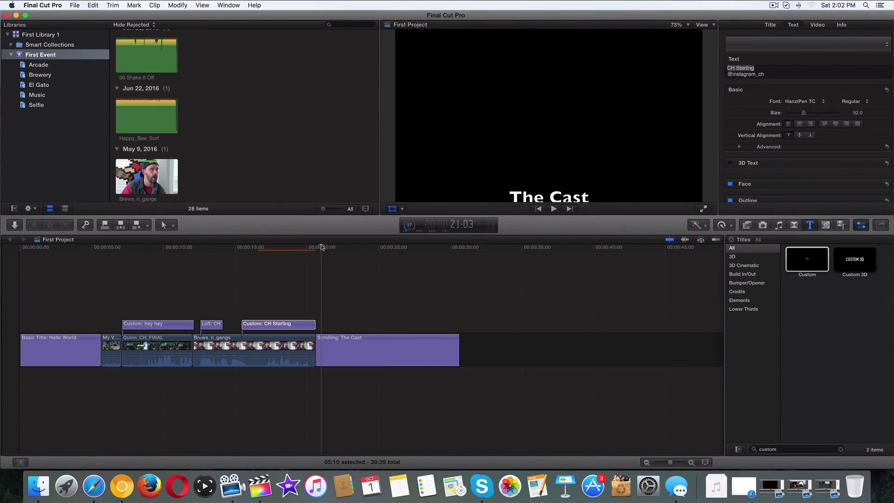
{"action": "left_click_drag", "start_coordinate": [321, 247], "coordinate": [291, 247]}
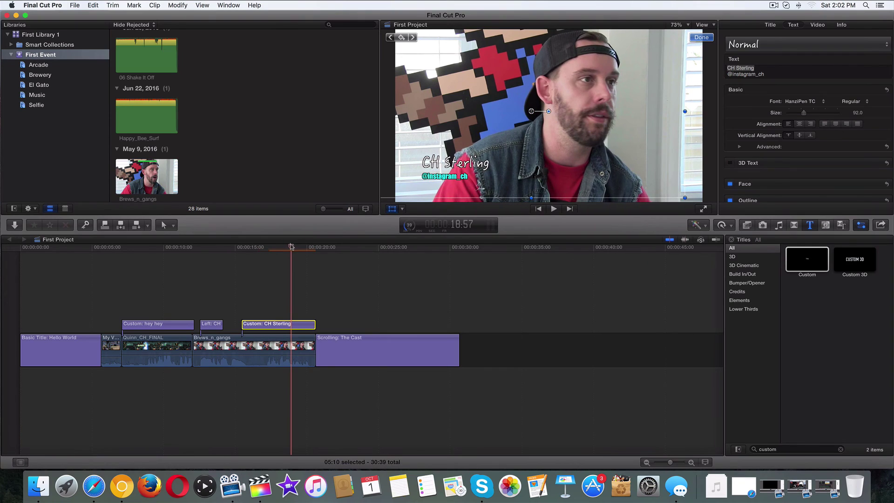